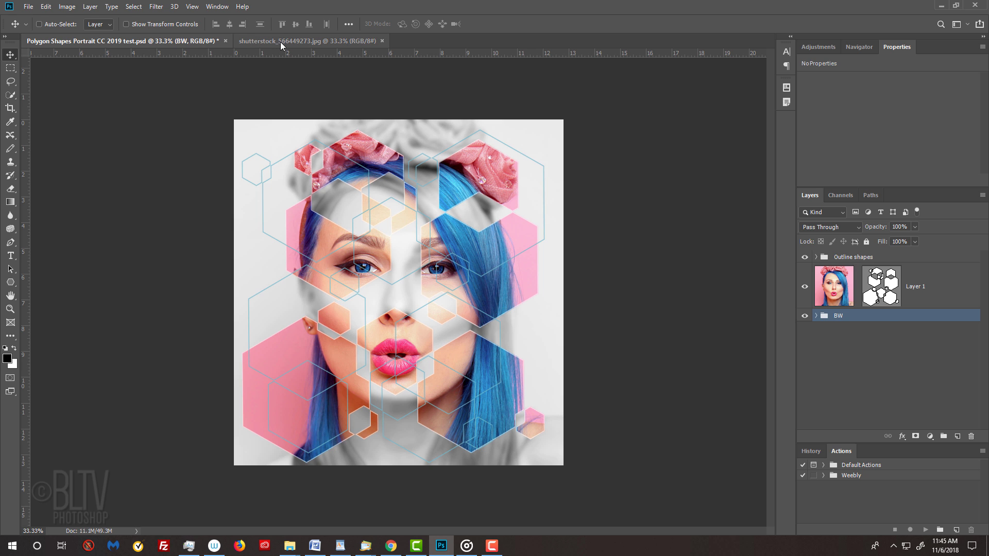
# In the portrait photo document, convert the photo layer into a smart object, Layer 0.
pyautogui.click(304, 42)
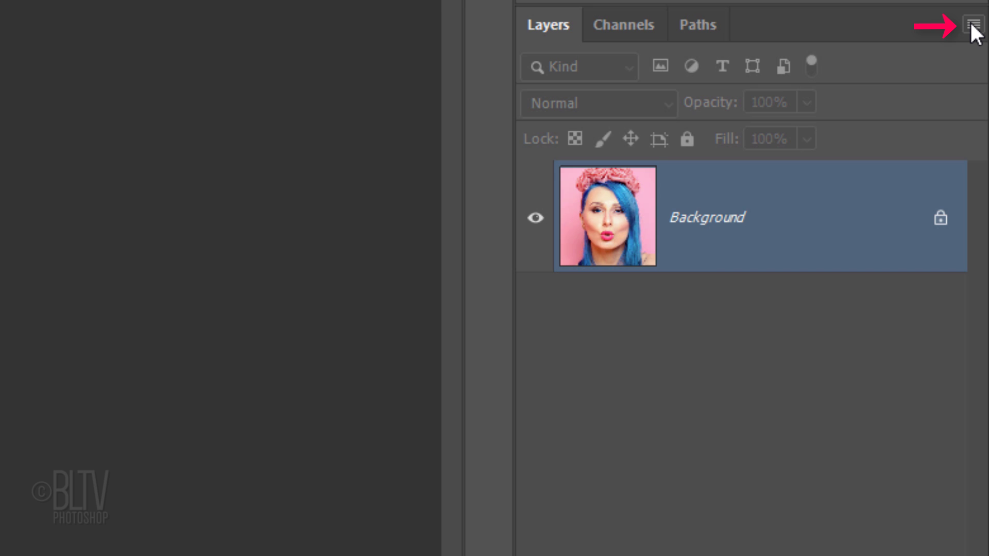
pyautogui.click(973, 25)
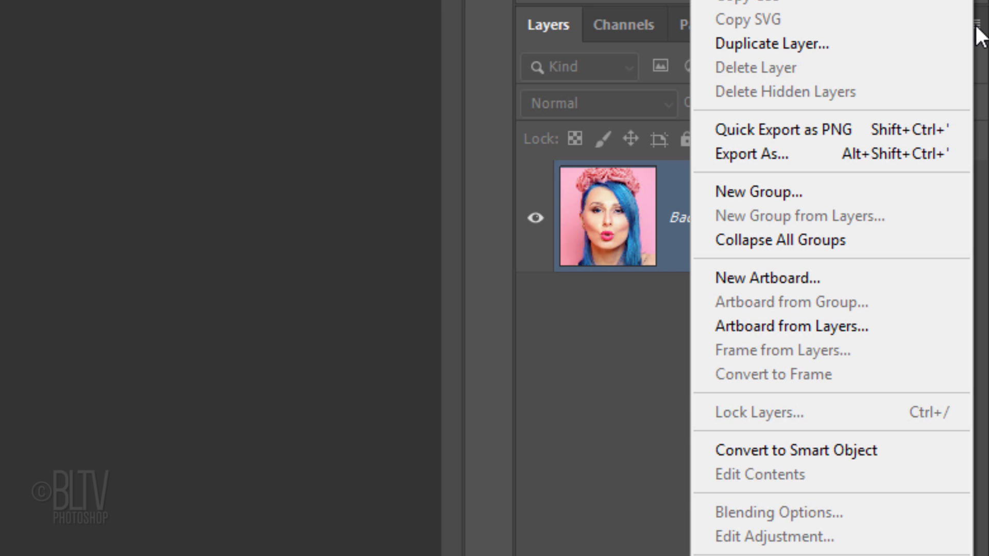
pyautogui.click(767, 439)
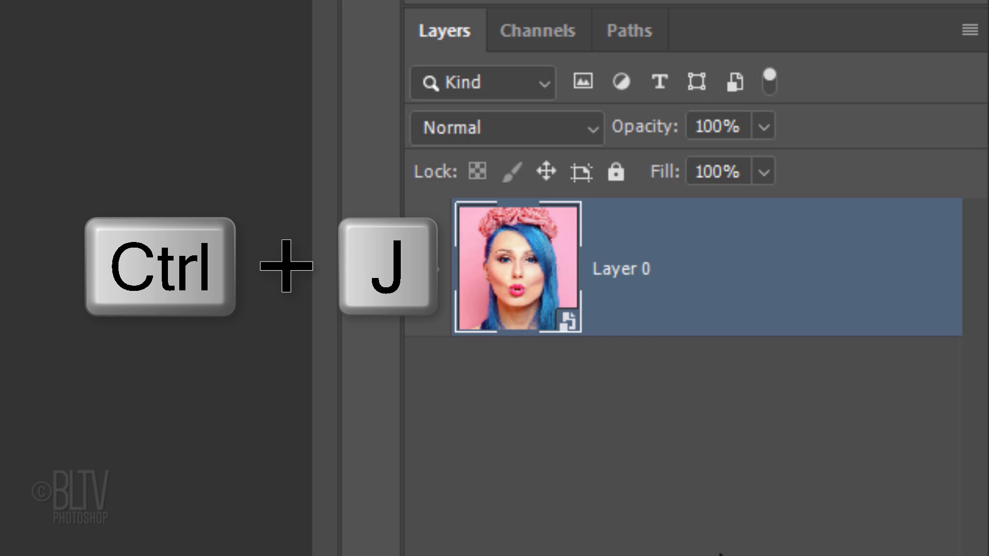
# Duplicate Layer 0 as Layer 0 copy, hide the copy, and select Layer 0.
pyautogui.hotkey('ctrl', 'j')
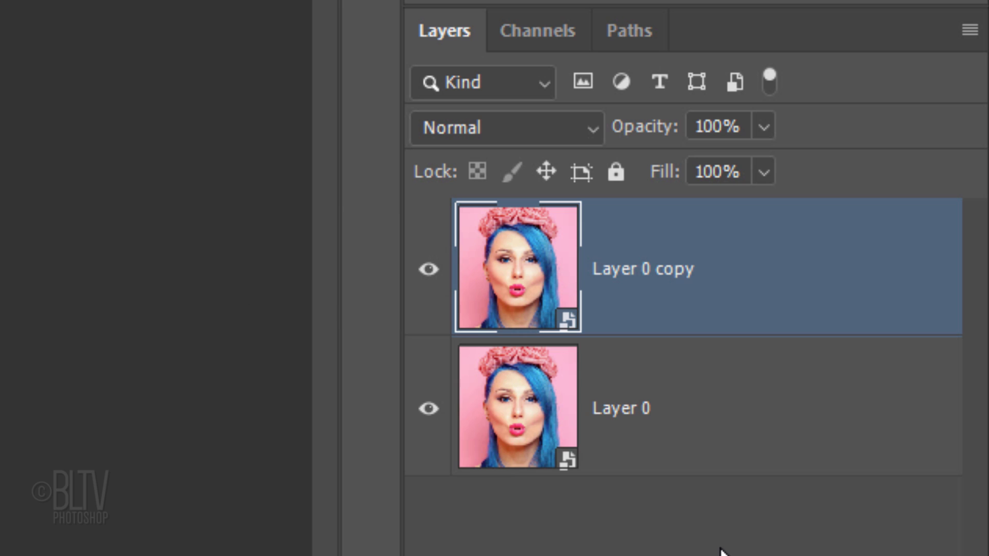
pyautogui.click(428, 271)
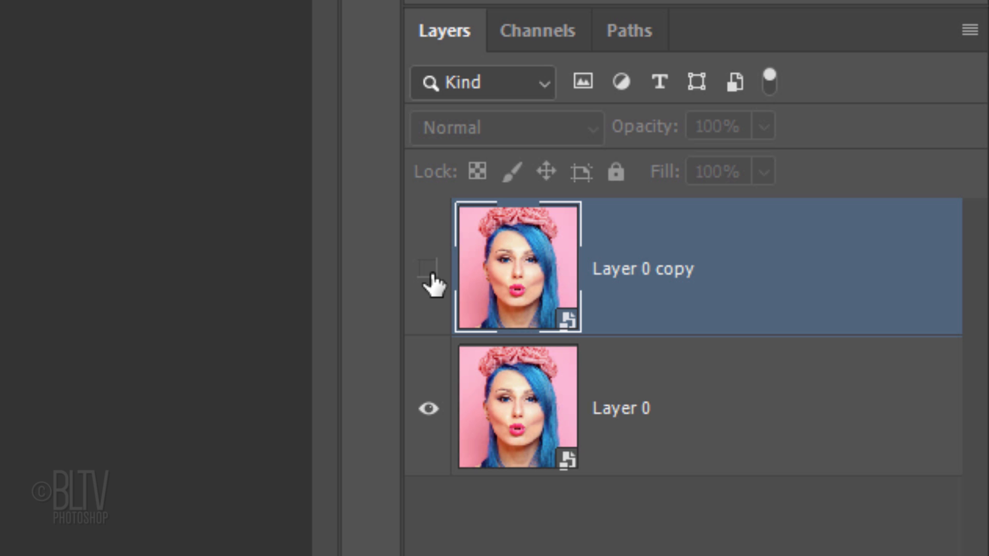
pyautogui.click(524, 415)
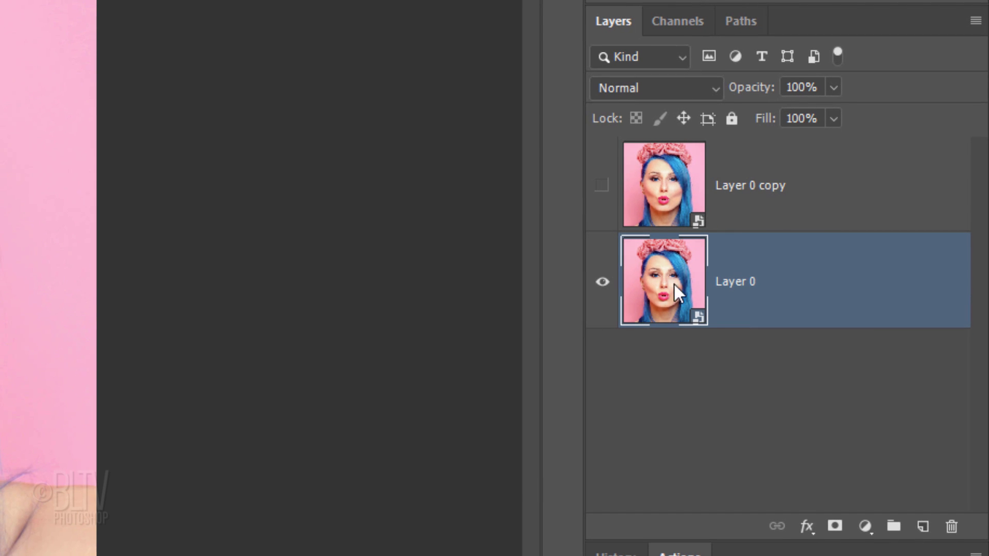
# Add a Black & White 1 adjustment layer using the Maximum White preset with Reds at 68.
pyautogui.click(864, 524)
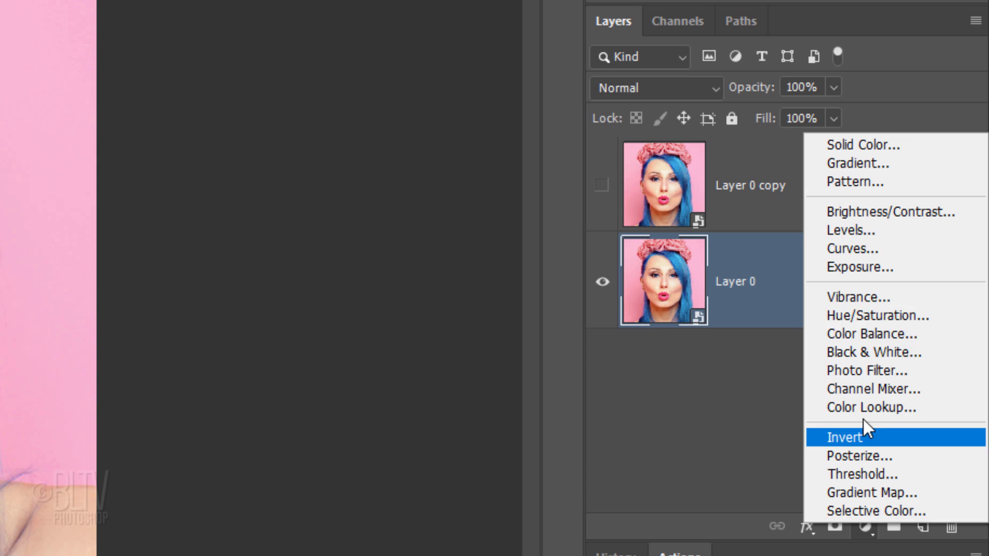
pyautogui.click(871, 352)
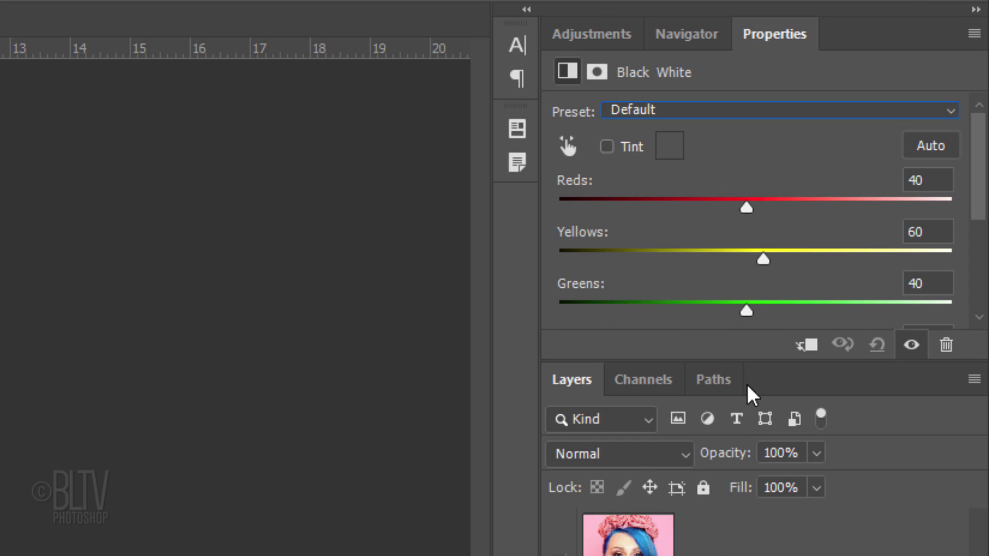
pyautogui.moveTo(747, 363); pyautogui.dragTo(745, 522)
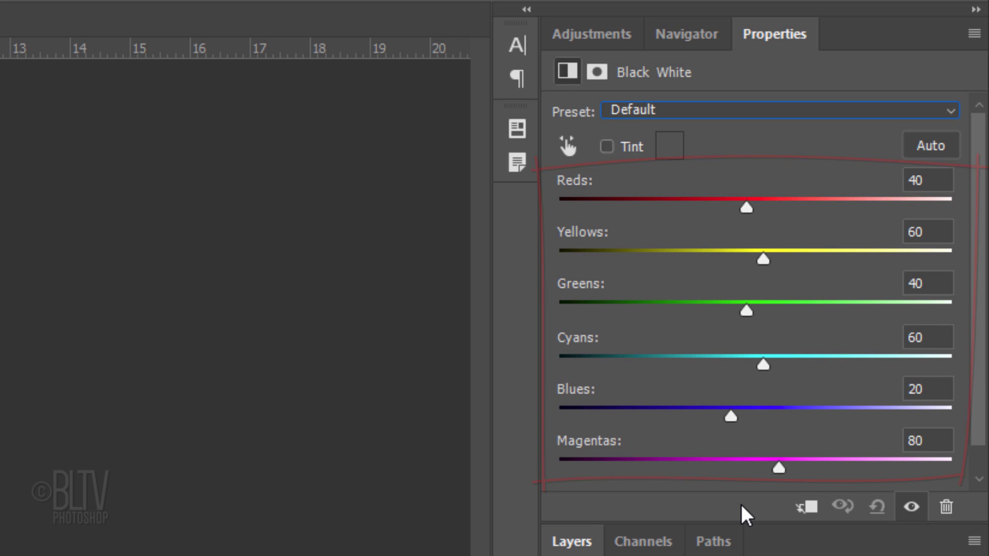
pyautogui.click(691, 111)
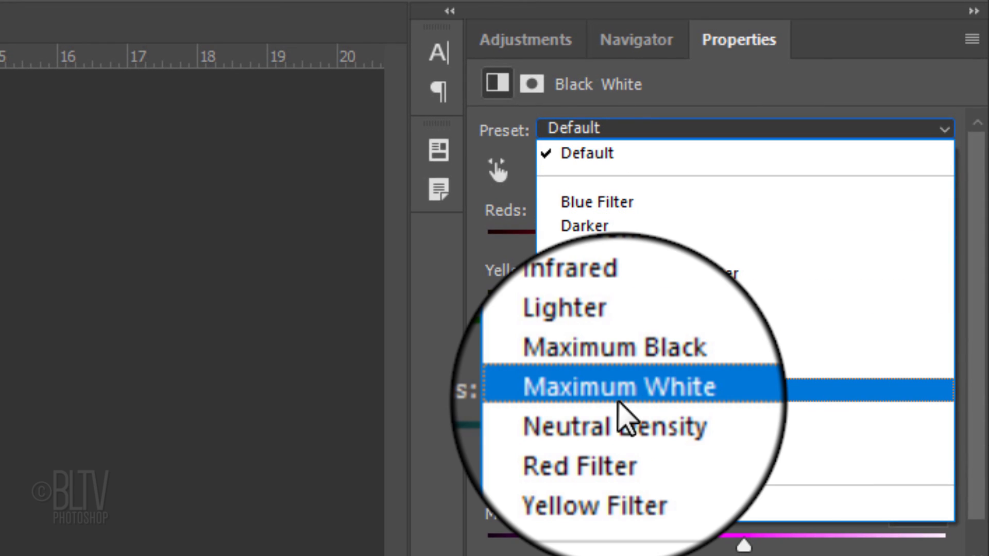
pyautogui.click(619, 396)
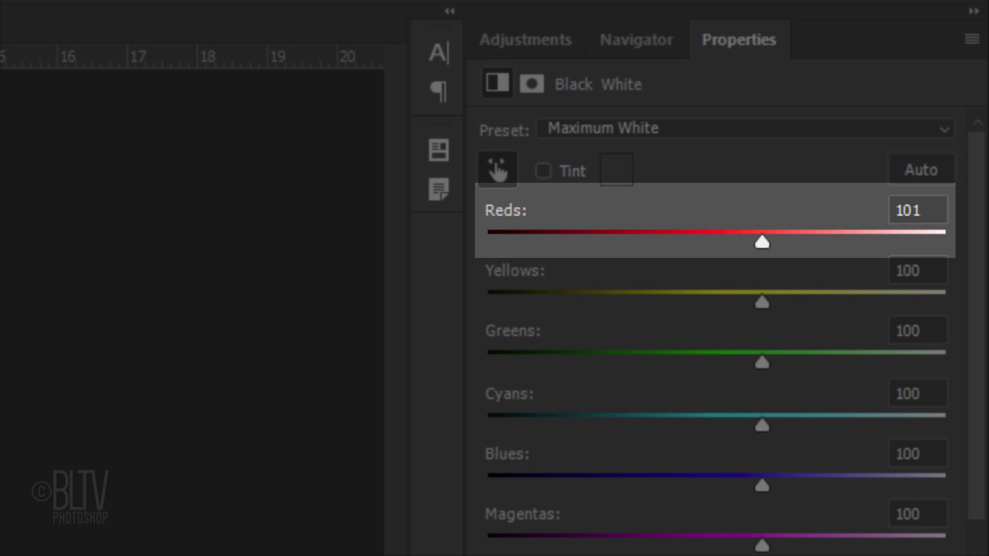
pyautogui.moveTo(759, 242); pyautogui.dragTo(733, 242)
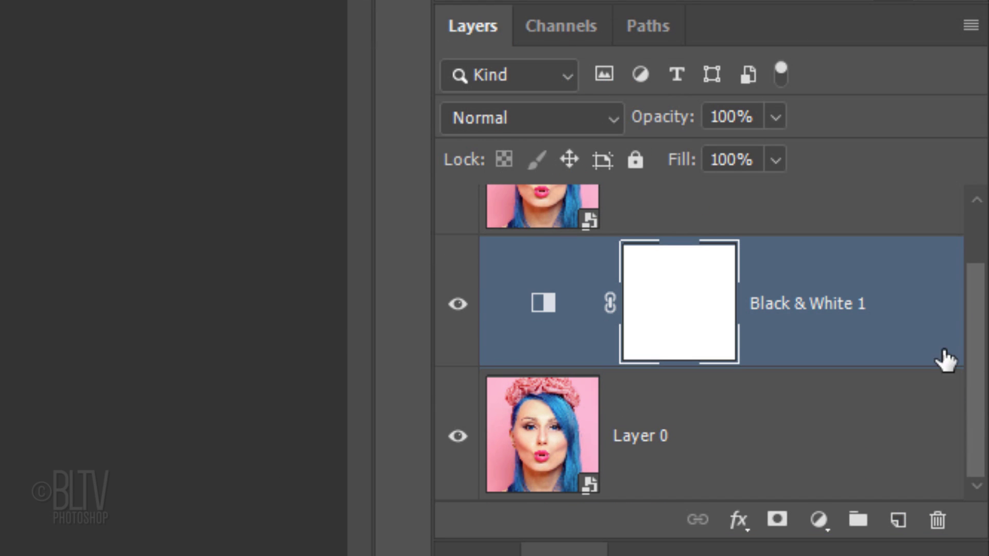
# Apply a 15-pixel Gaussian Blur to Layer 0.
pyautogui.click(549, 440)
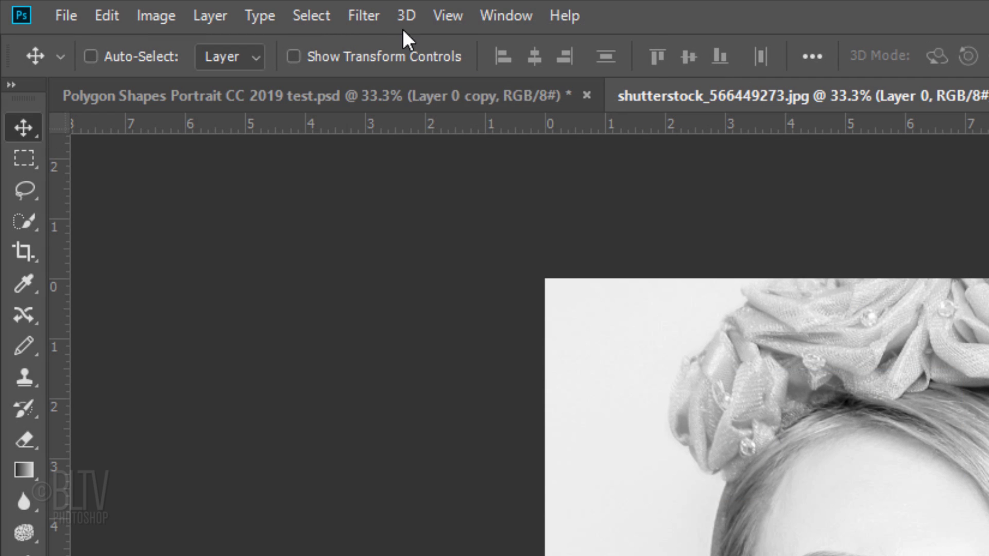
pyautogui.click(364, 16)
pyautogui.moveTo(383, 286)
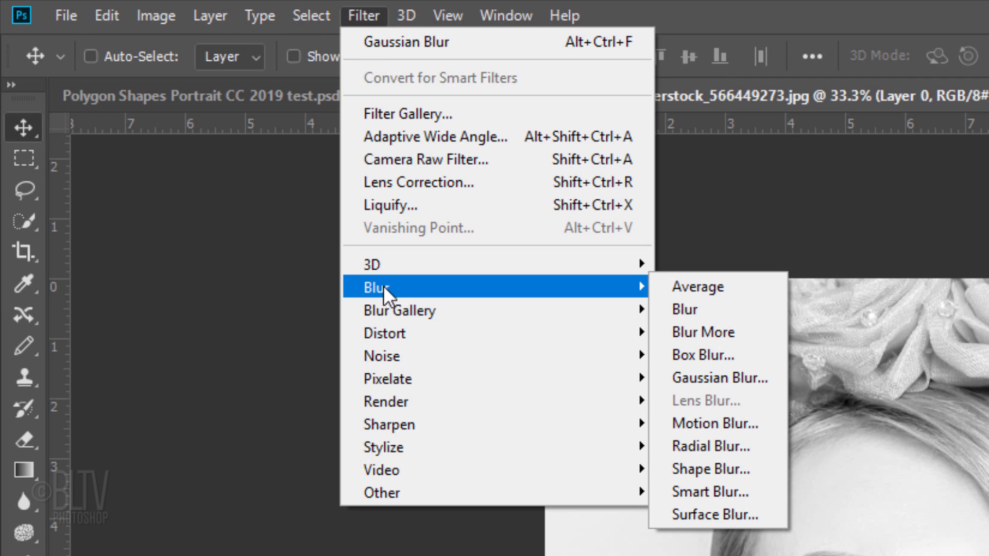
pyautogui.click(712, 373)
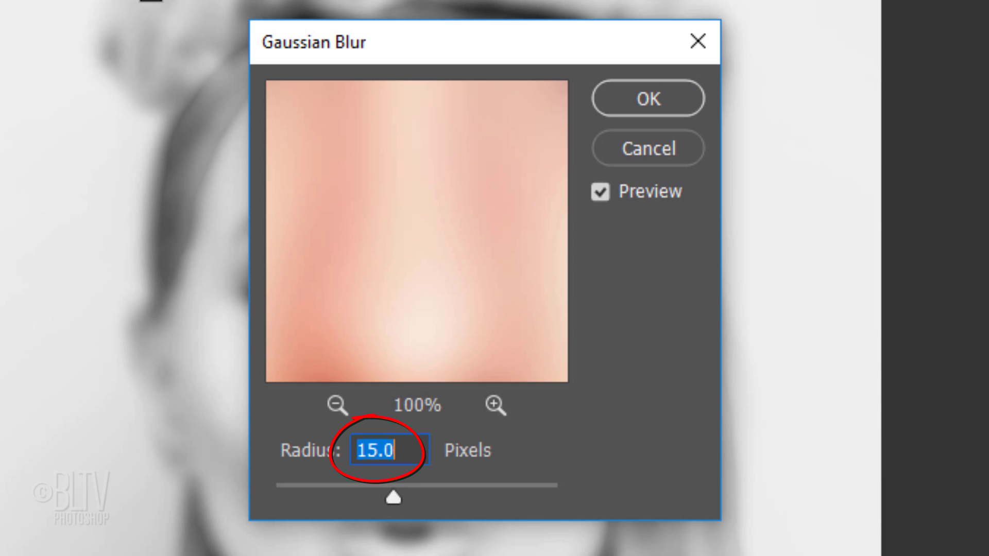
pyautogui.click(654, 95)
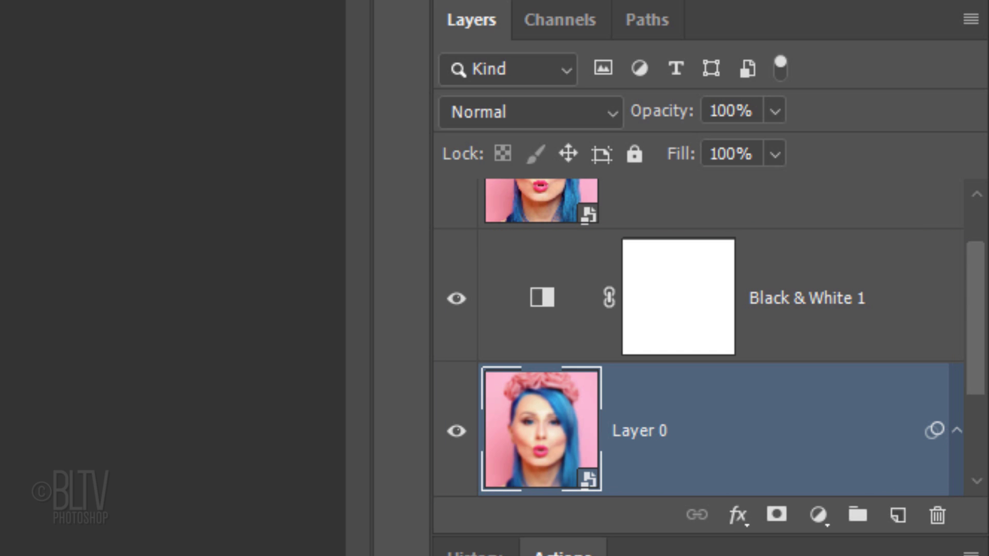
# Group Layer 0 and Black & White 1 as 'BW', then show and select Layer 0 copy.
pyautogui.keyDown('shift'); pyautogui.click(535, 338); pyautogui.keyUp('shift')
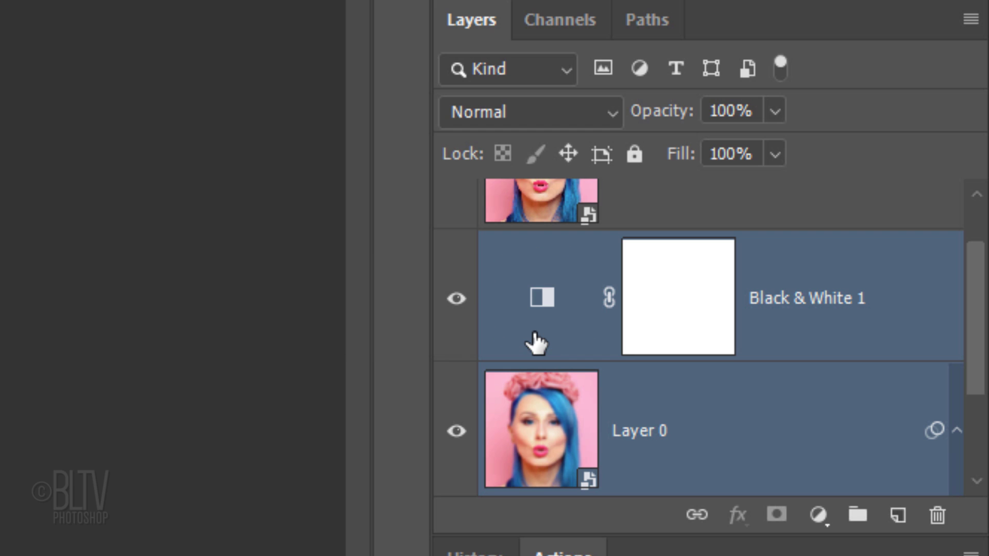
pyautogui.hotkey('ctrl', 'g')
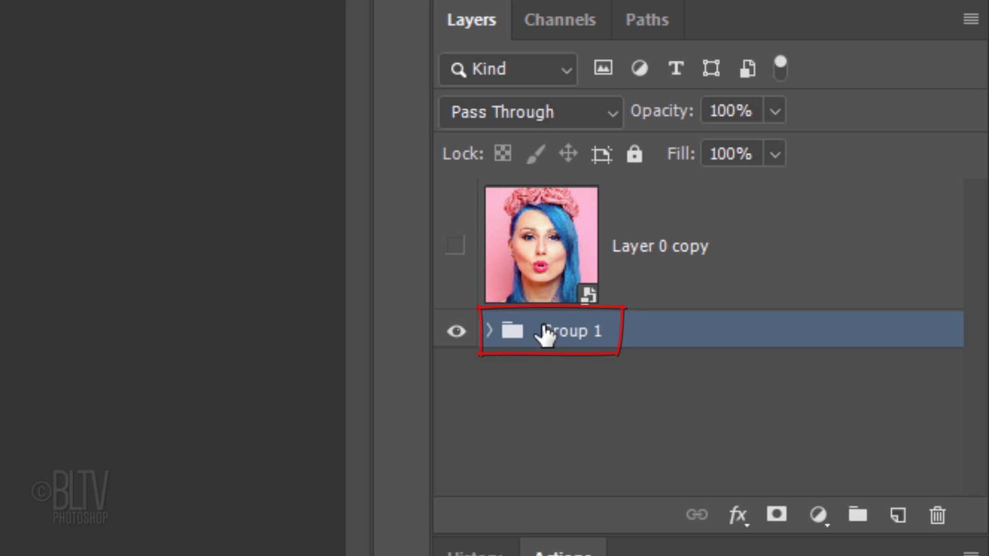
pyautogui.doubleClick(569, 332)
pyautogui.write('BW')
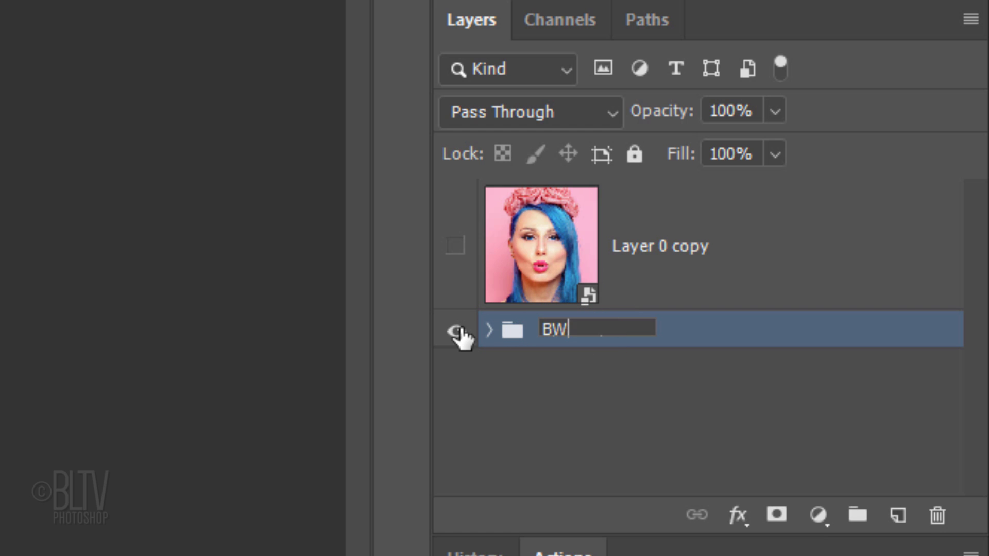
pyautogui.press('Return')
pyautogui.click(457, 248)
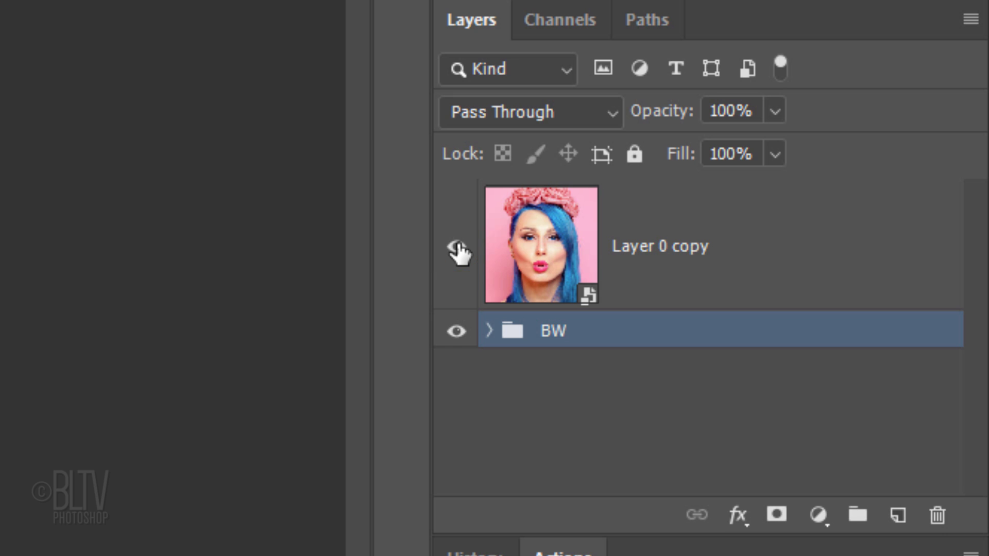
pyautogui.click(545, 256)
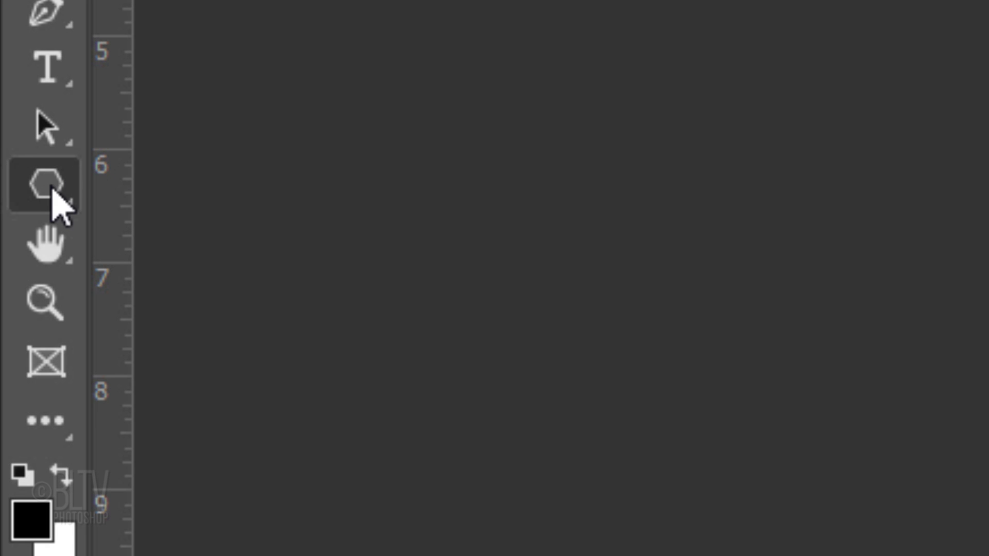
# Set the Polygon Tool to Path mode, 6 sides, with Smooth Corners and Star off.
pyautogui.rightClick(49, 188)
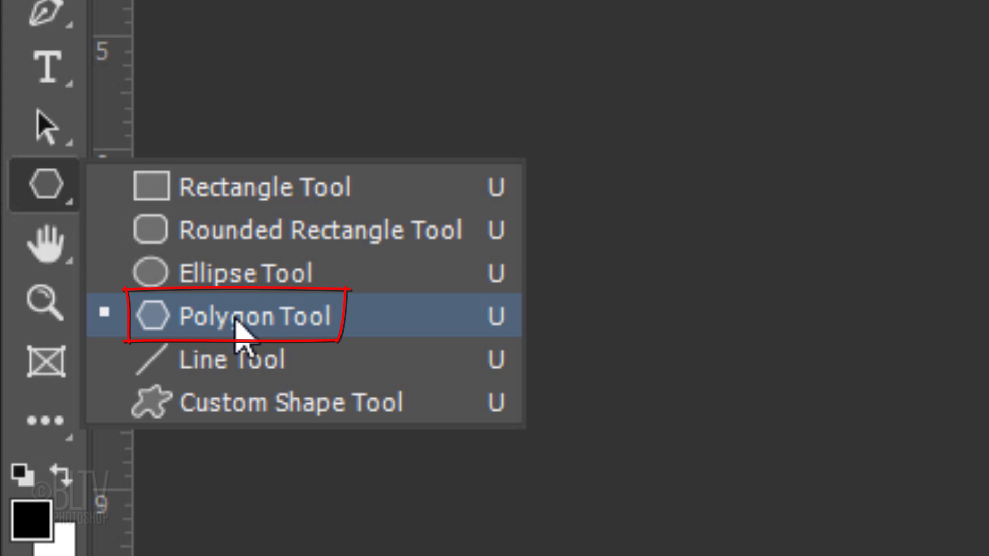
pyautogui.click(239, 323)
pyautogui.click(288, 106)
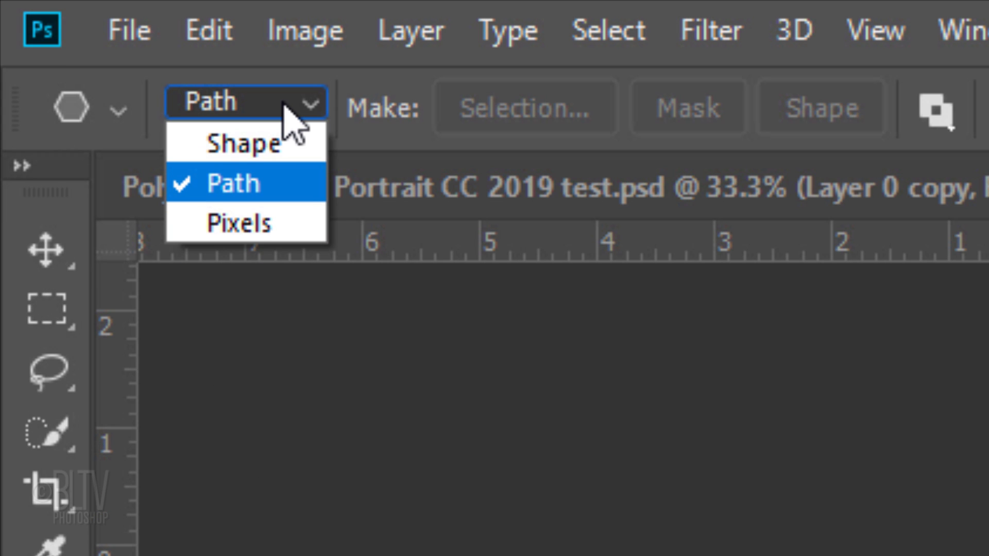
pyautogui.click(285, 106)
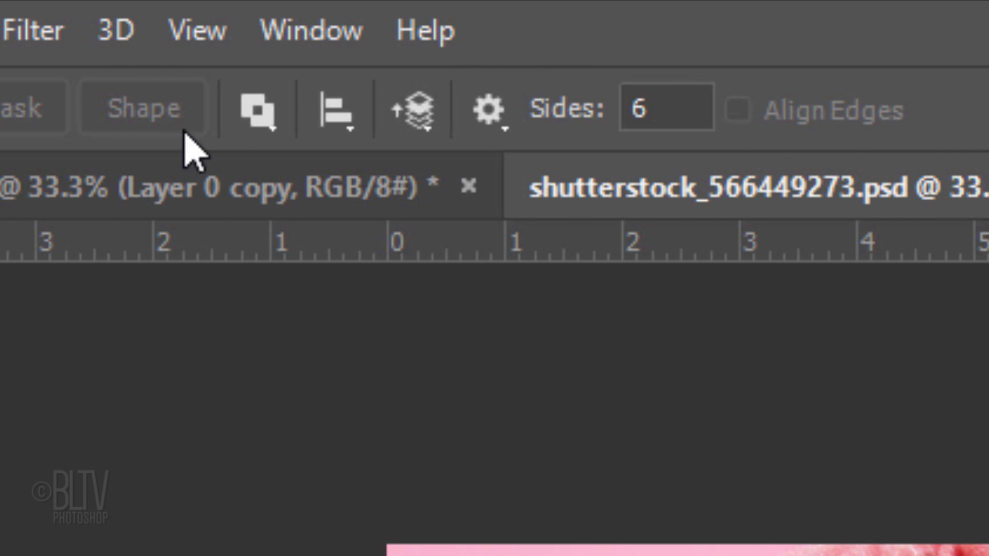
pyautogui.click(488, 118)
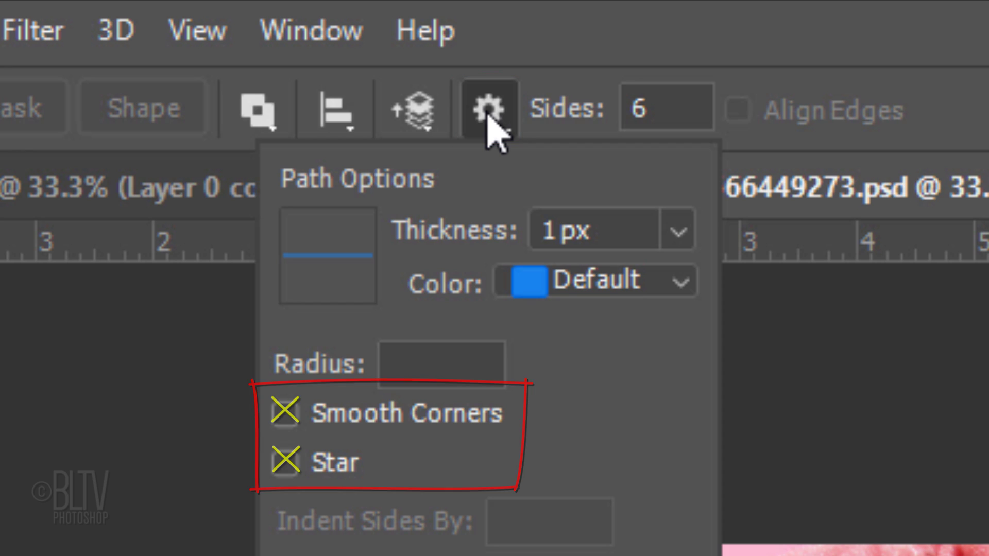
pyautogui.click(489, 129)
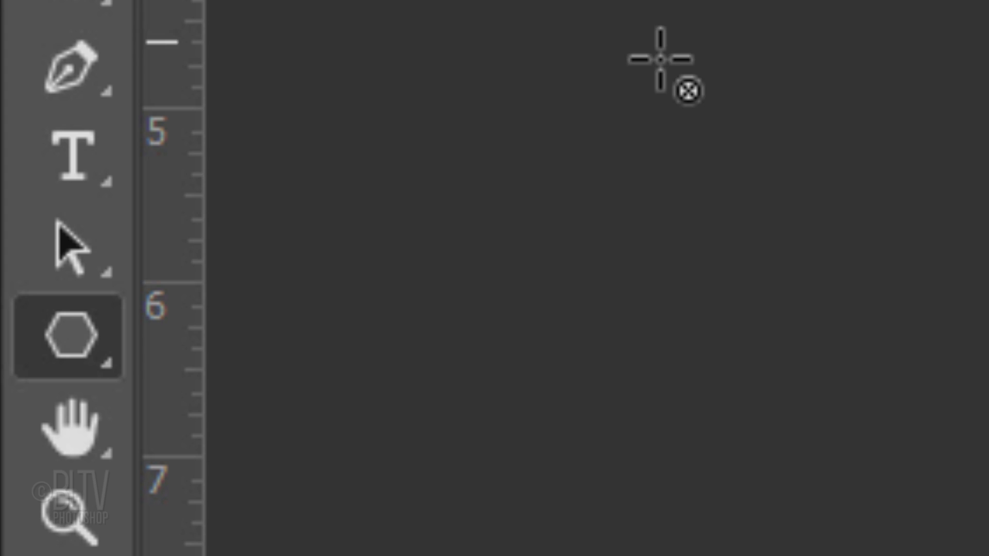
# Select the hexagon path with the Path Selection Tool and reach Layer > Vector Mask.
pyautogui.moveTo(86, 249); pyautogui.dragTo(386, 264)
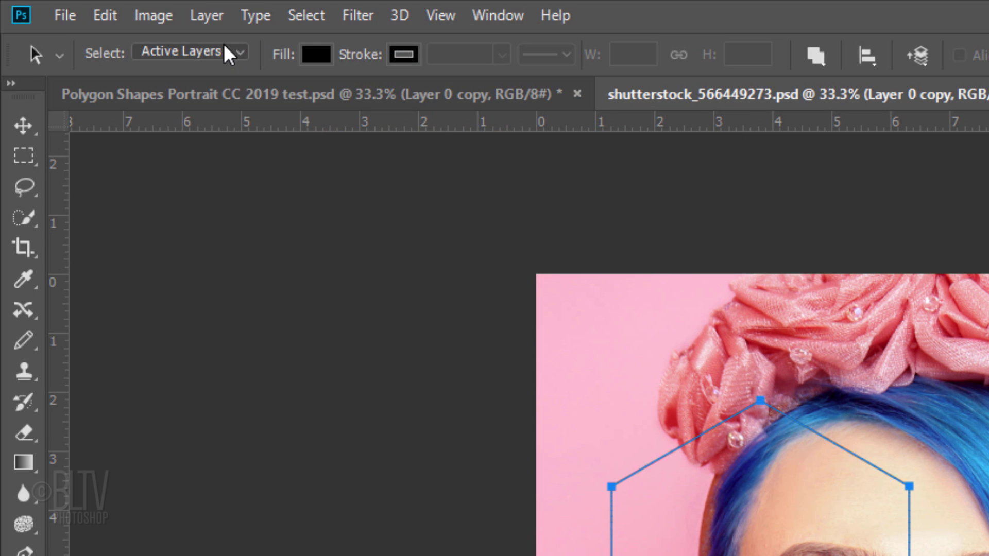
pyautogui.click(208, 15)
pyautogui.moveTo(248, 406)
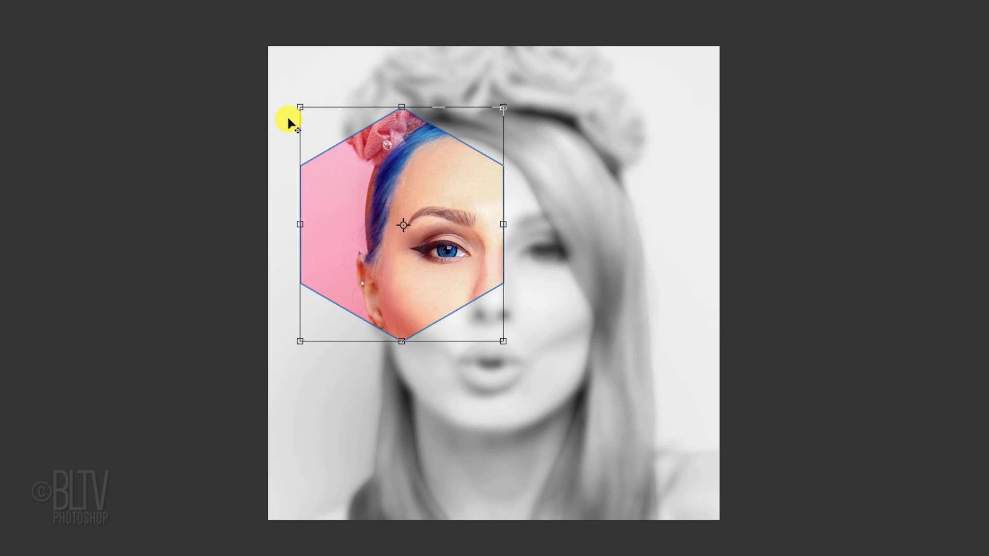
# Commit the hexagon transform and set the path operation to Exclude Overlapping Shapes.
pyautogui.press('Return')
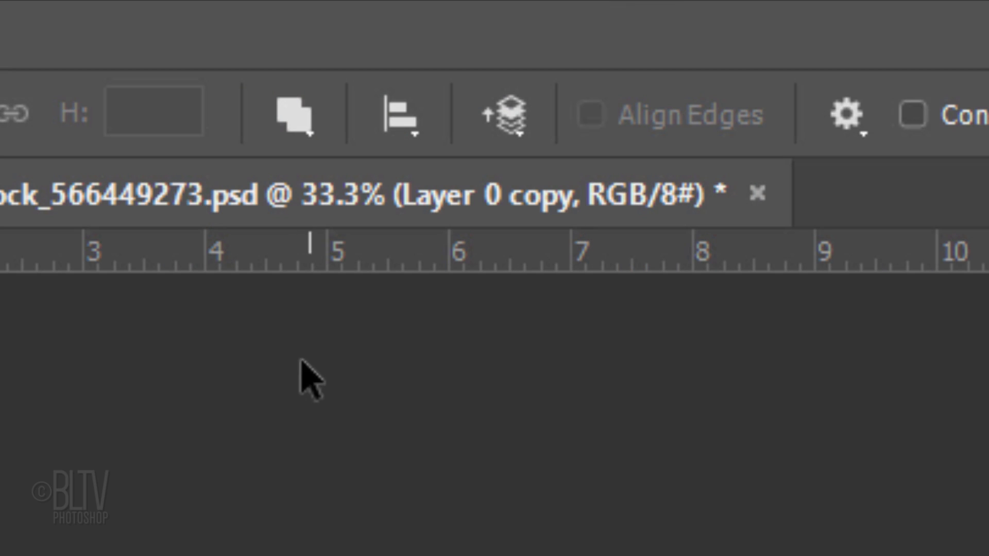
pyautogui.click(294, 116)
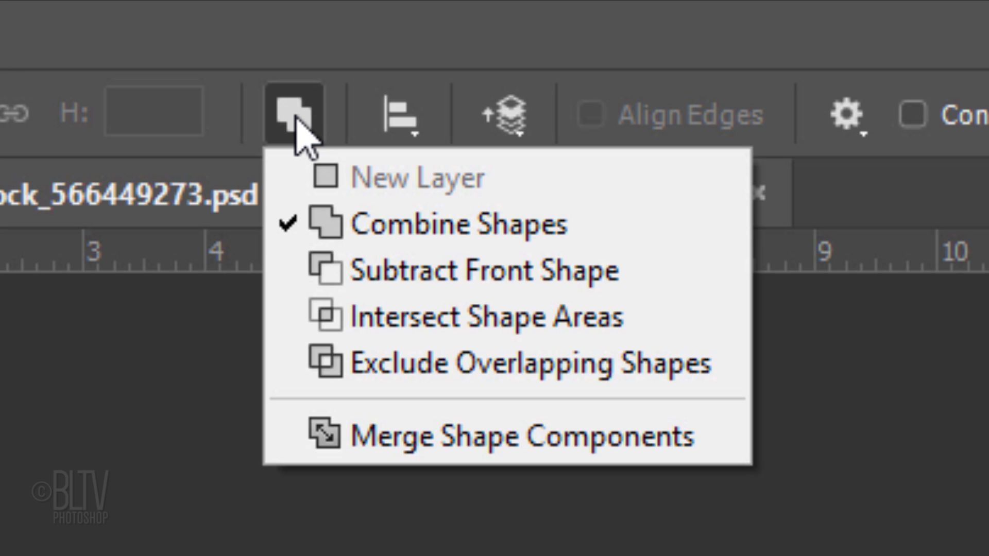
pyautogui.click(330, 370)
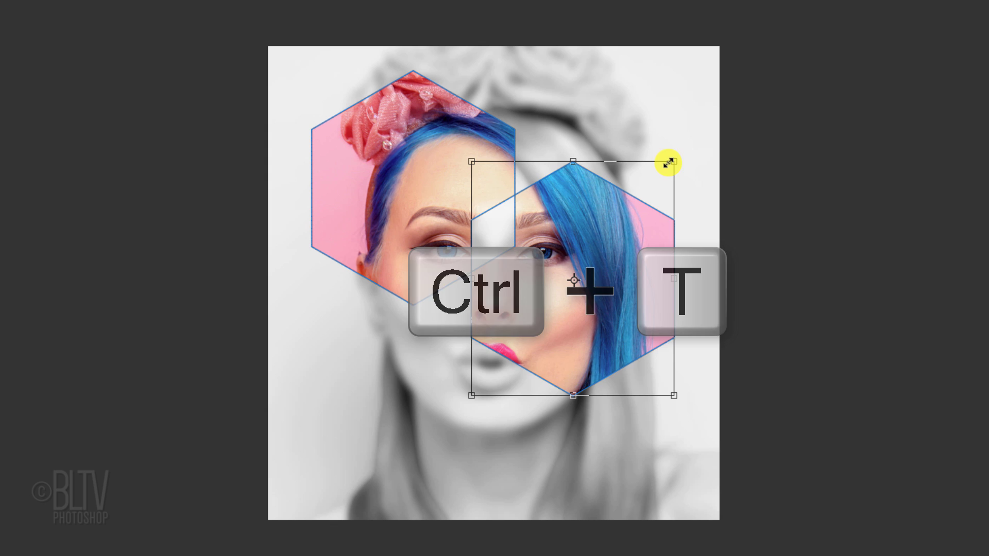
# Shrink the right hexagon copy and move it down-left within the mask.
pyautogui.moveTo(672, 162); pyautogui.dragTo(644, 194)
pyautogui.moveTo(596, 232)
pyautogui.mouseDown()
pyautogui.moveTo(551, 300)
pyautogui.moveTo(561, 326)
pyautogui.moveTo(584, 217)
pyautogui.mouseUp()
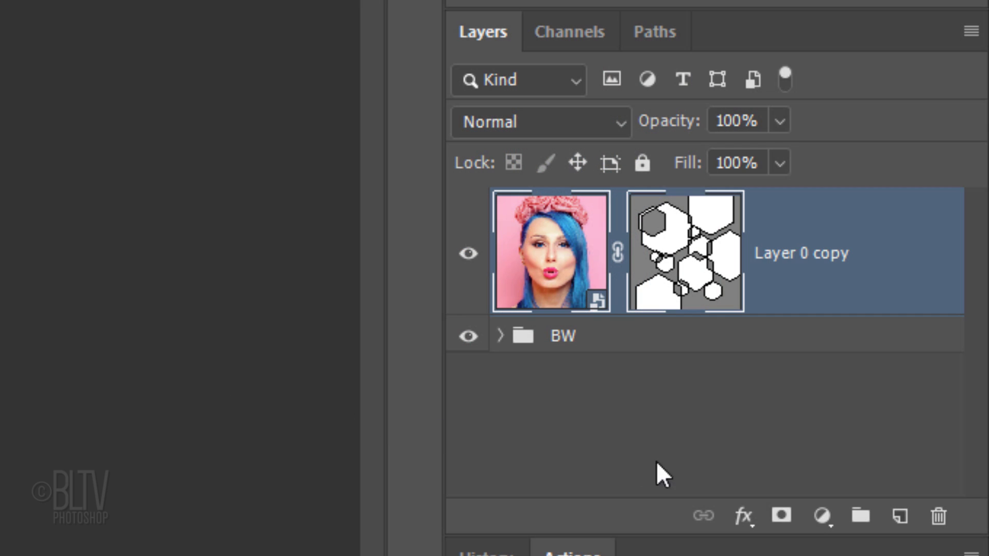
# Add empty Layer 1 and set up the Pencil Tool at 10 px, 100% hardness.
pyautogui.click(901, 519)
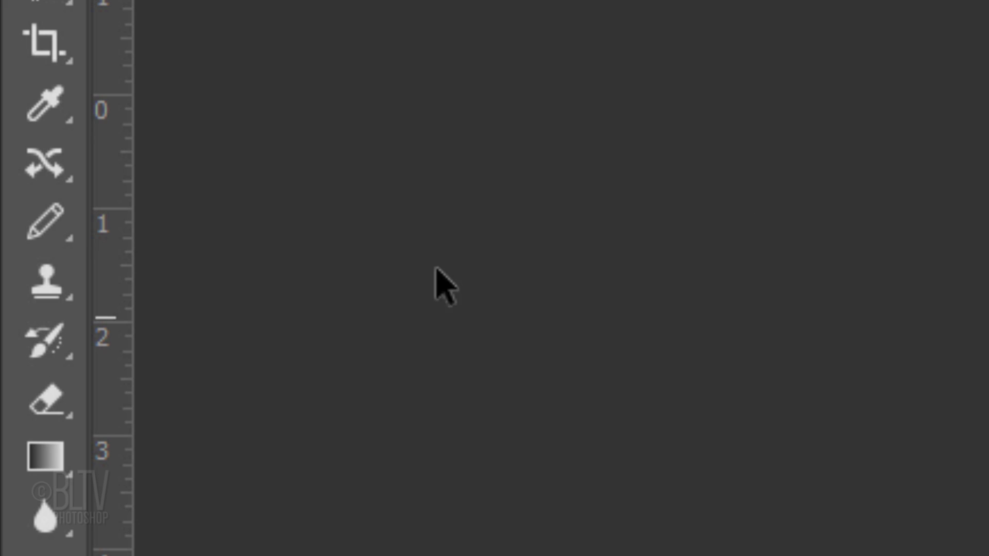
pyautogui.rightClick(45, 223)
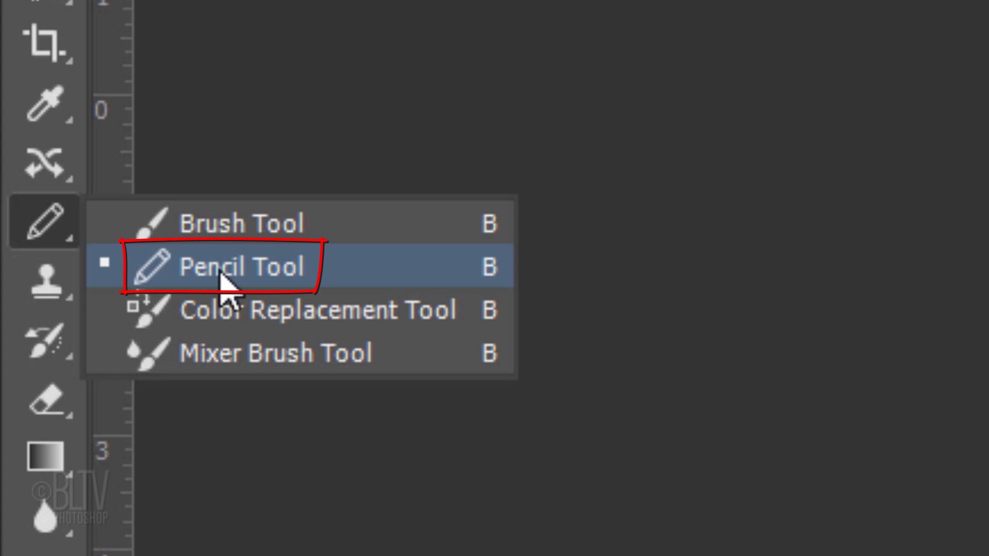
pyautogui.click(222, 276)
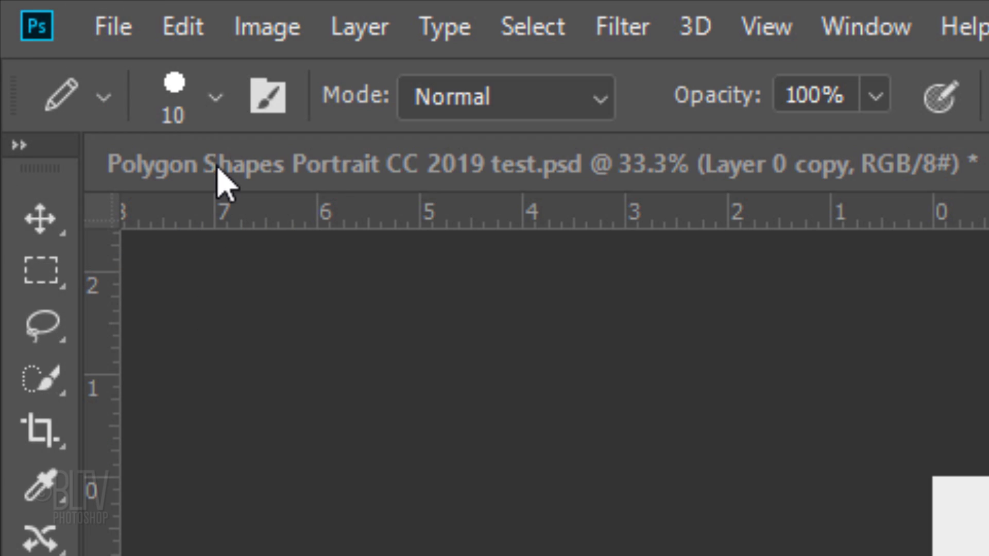
pyautogui.click(214, 99)
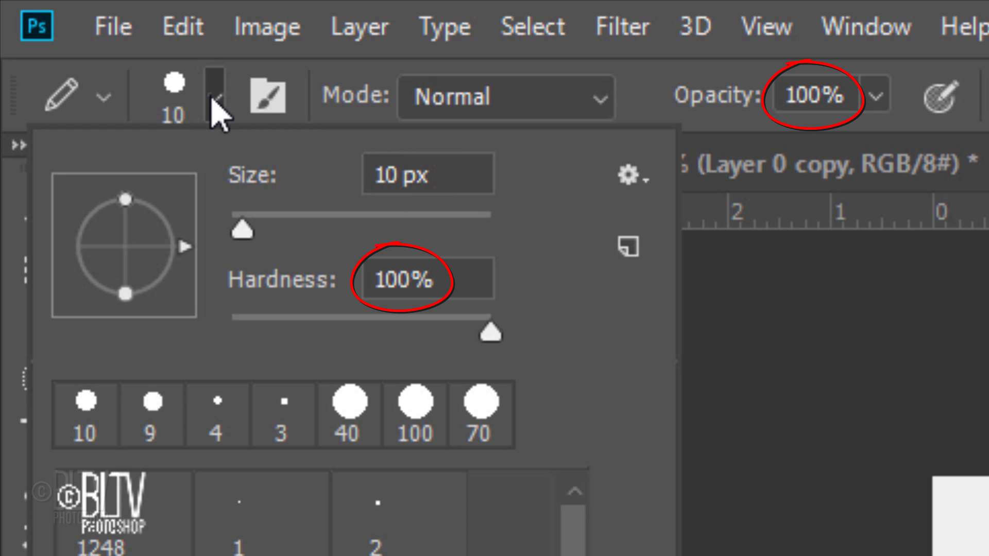
pyautogui.click(212, 100)
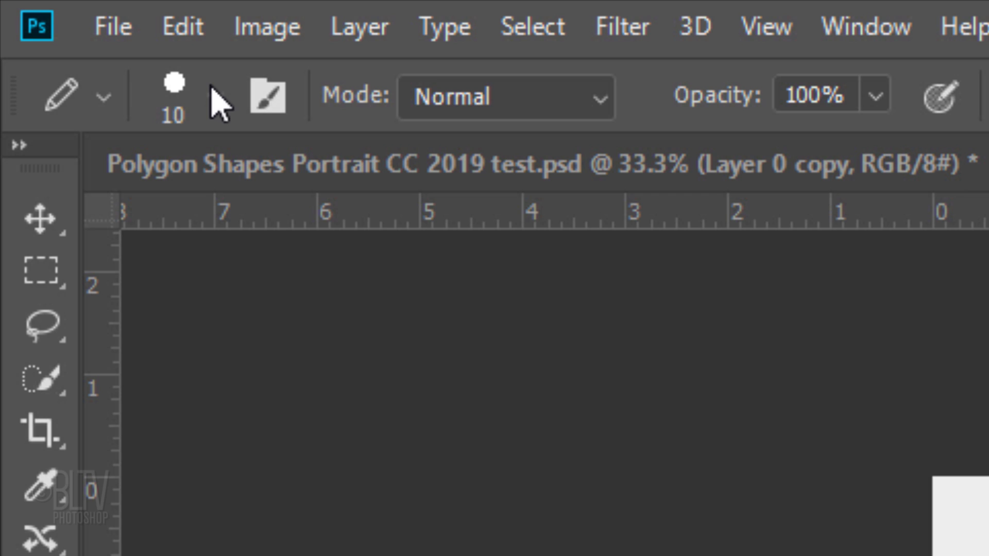
pyautogui.click(184, 26)
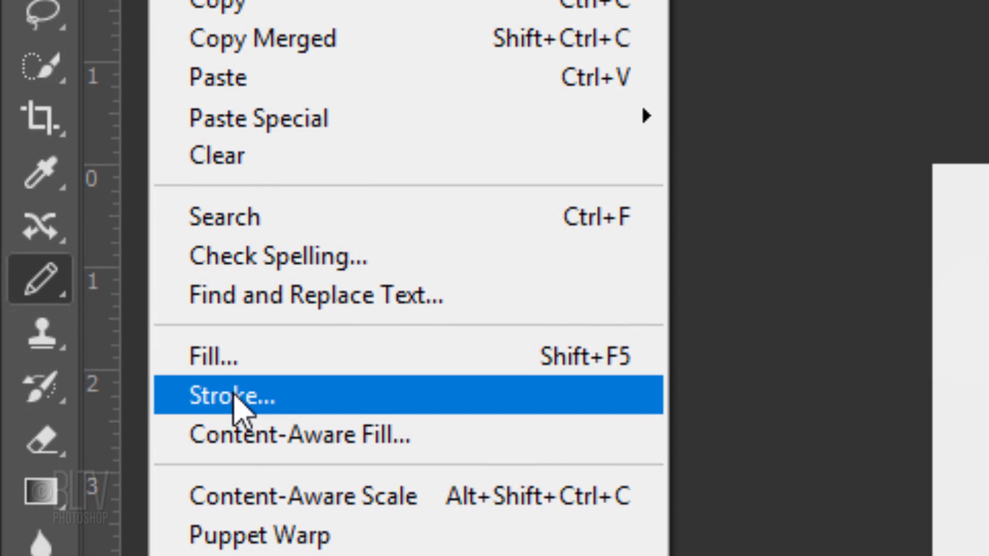
# Stroke the hexagon selection on Layer 1 with 5 px black, Inside, at 100% opacity.
pyautogui.click(234, 396)
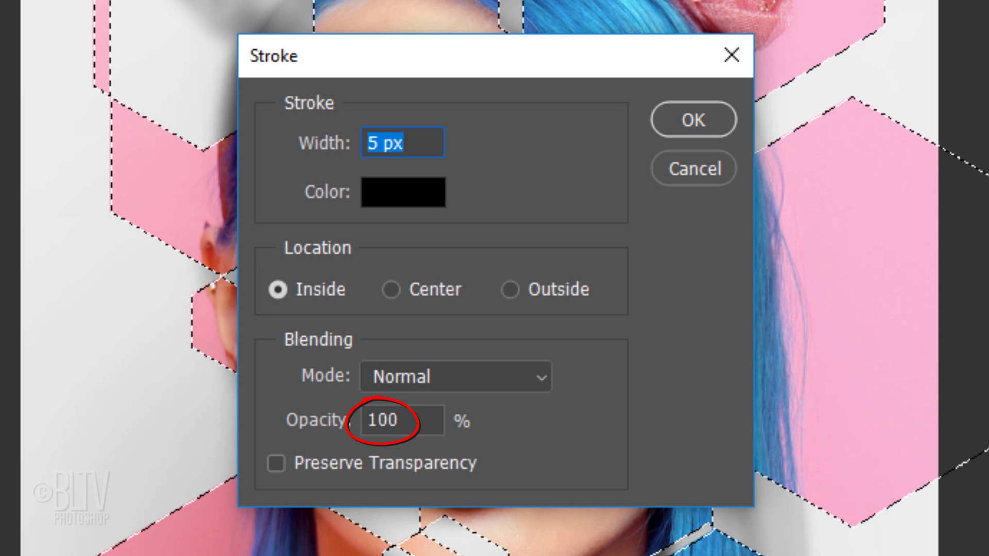
pyautogui.click(703, 122)
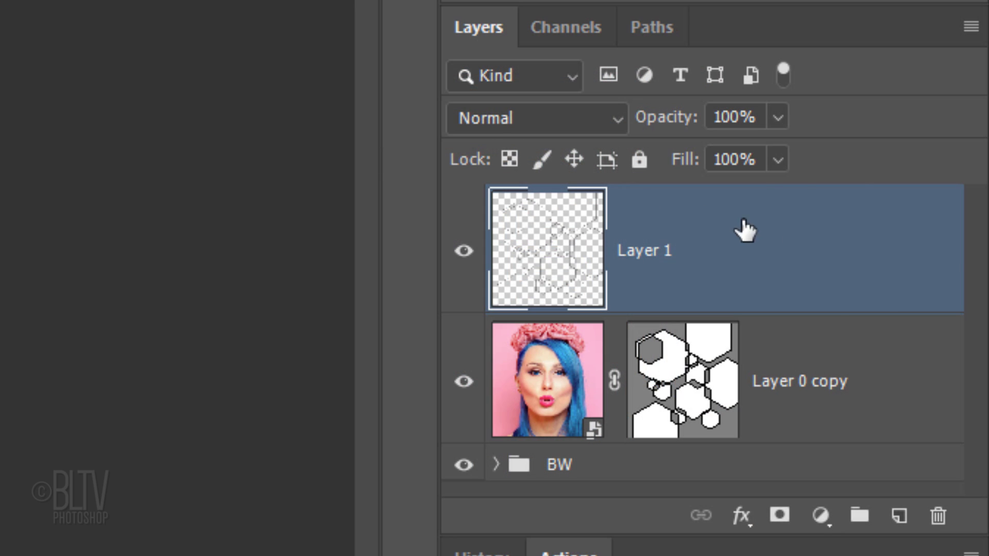
# Give Layer 1 a white Color Overlay style at Normal blend and 100% opacity.
pyautogui.doubleClick(795, 243)
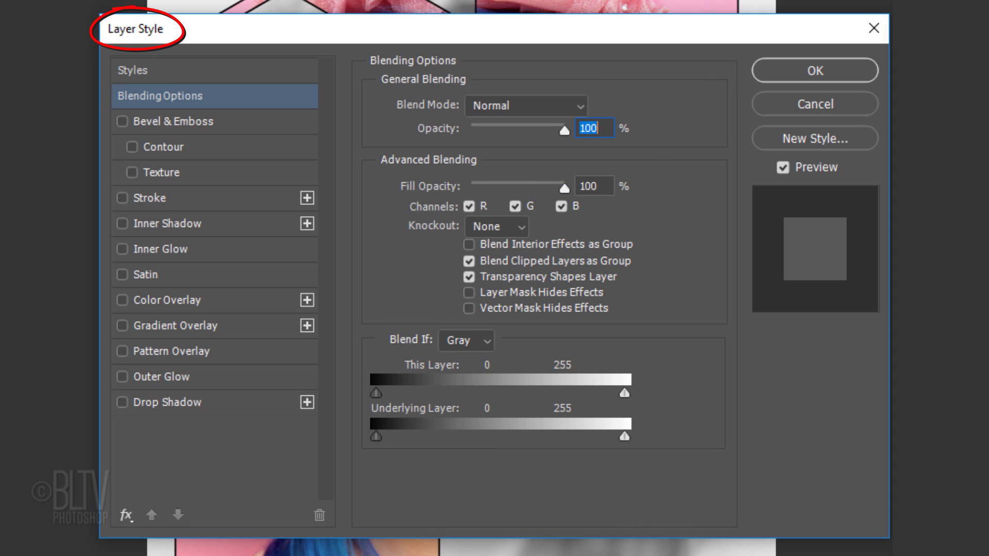
pyautogui.click(160, 296)
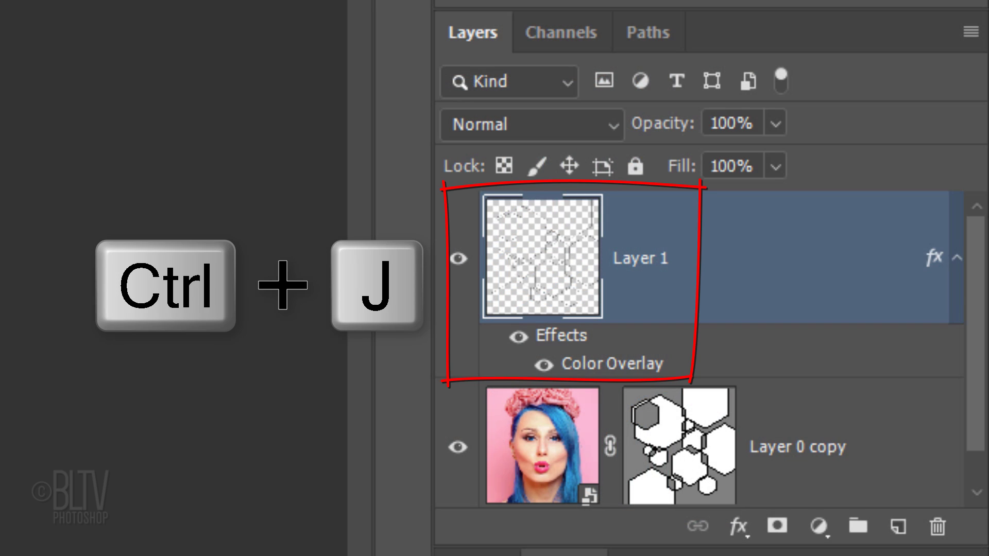
# Duplicate the hexagon outlines layer and rotate the copy 180°.
pyautogui.hotkey('ctrl', 'j')
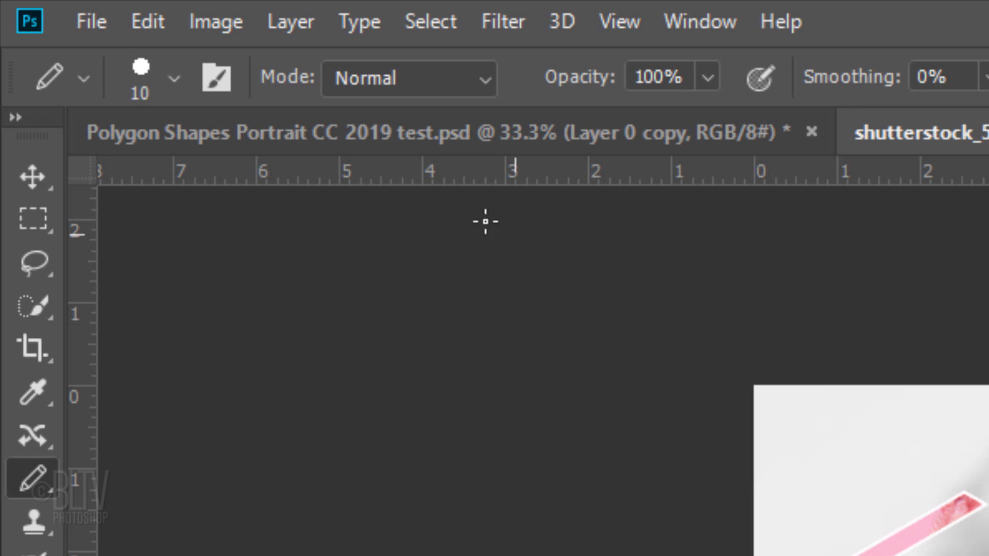
pyautogui.click(155, 23)
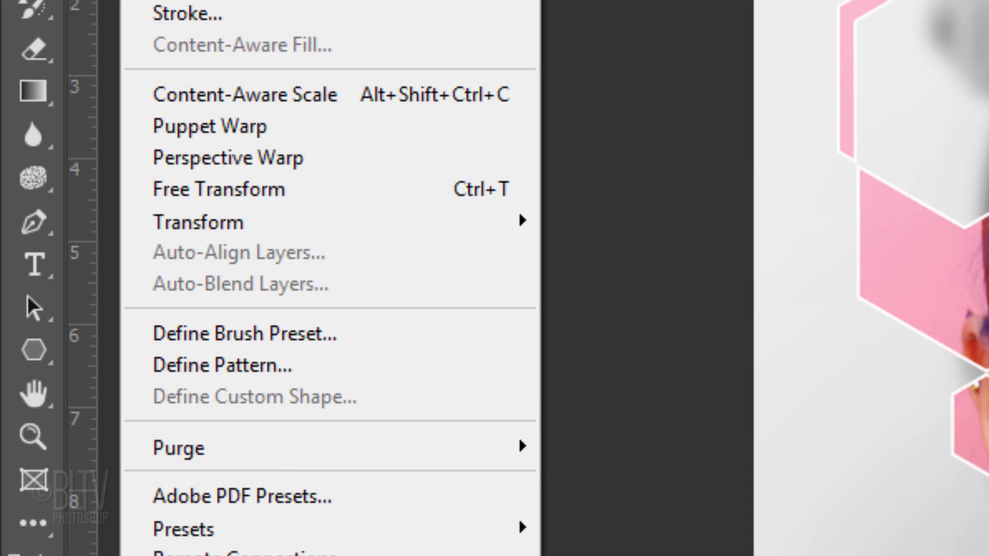
pyautogui.moveTo(215, 228)
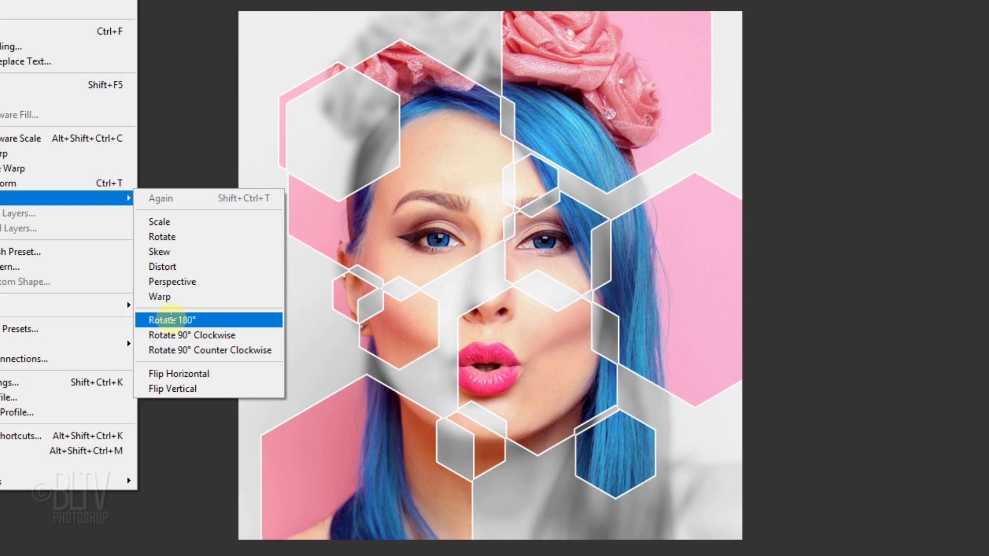
pyautogui.click(611, 381)
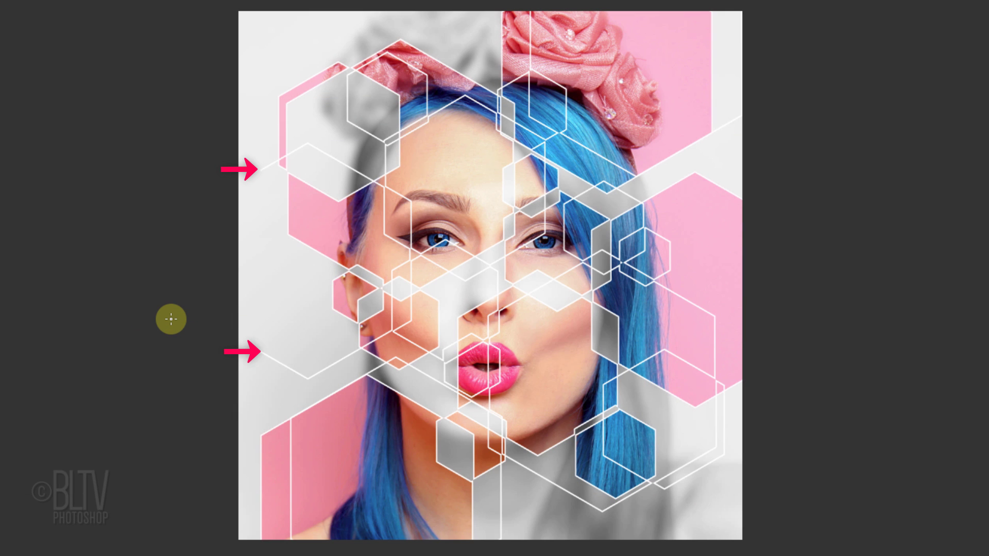
# Scale up the rotated copy around its centre and set its opacity to 60%.
pyautogui.hotkey('ctrl', 't')
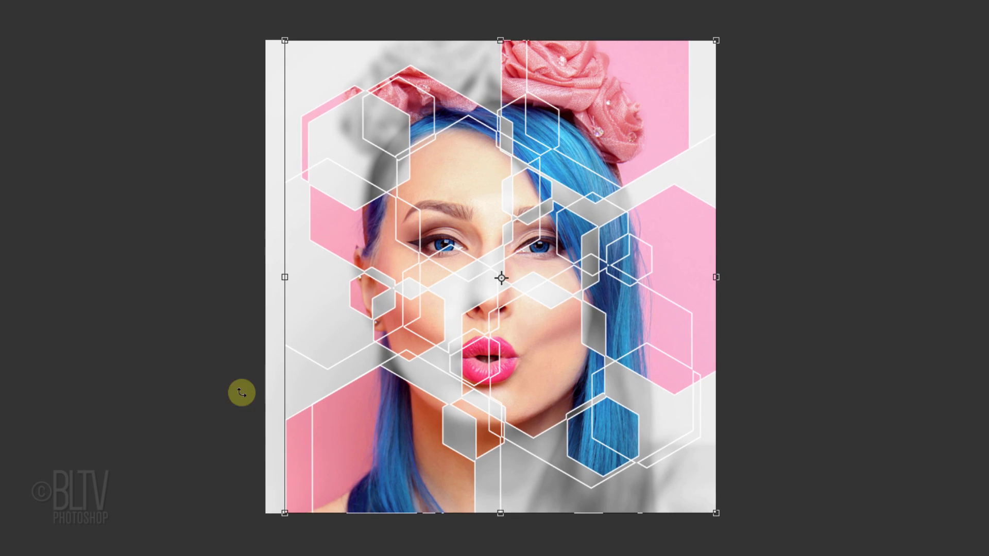
pyautogui.moveTo(283, 512); pyautogui.dragTo(247, 530)
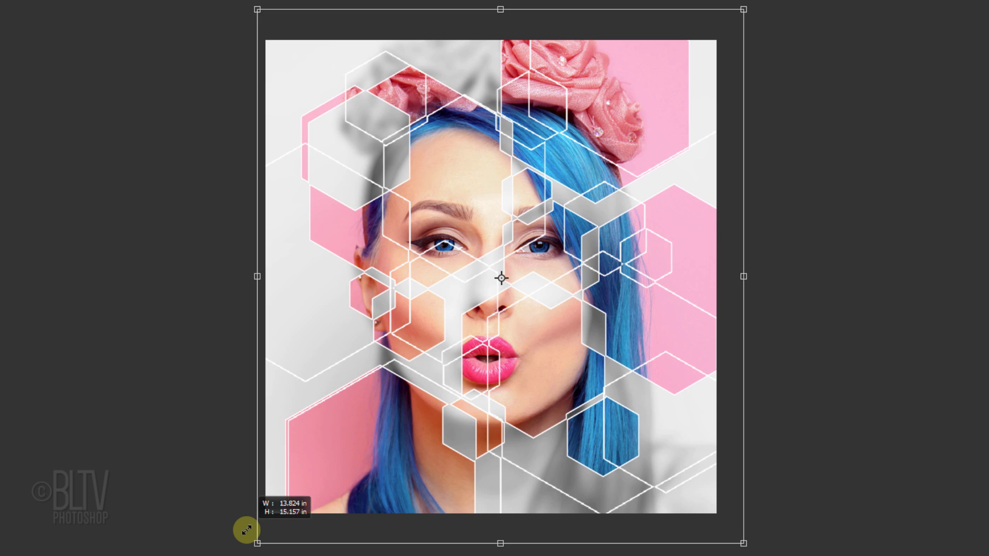
pyautogui.press('Return')
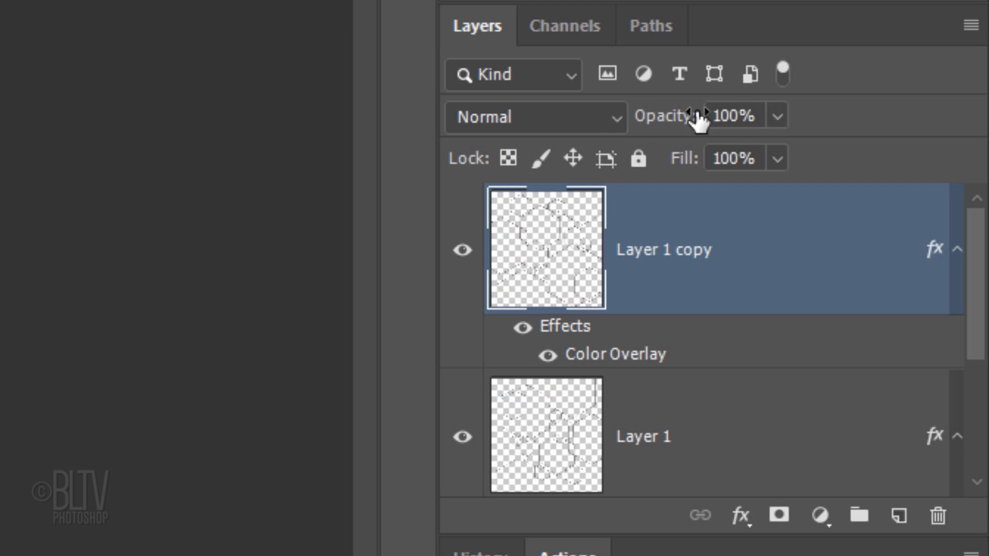
pyautogui.click(742, 115)
pyautogui.write('60')
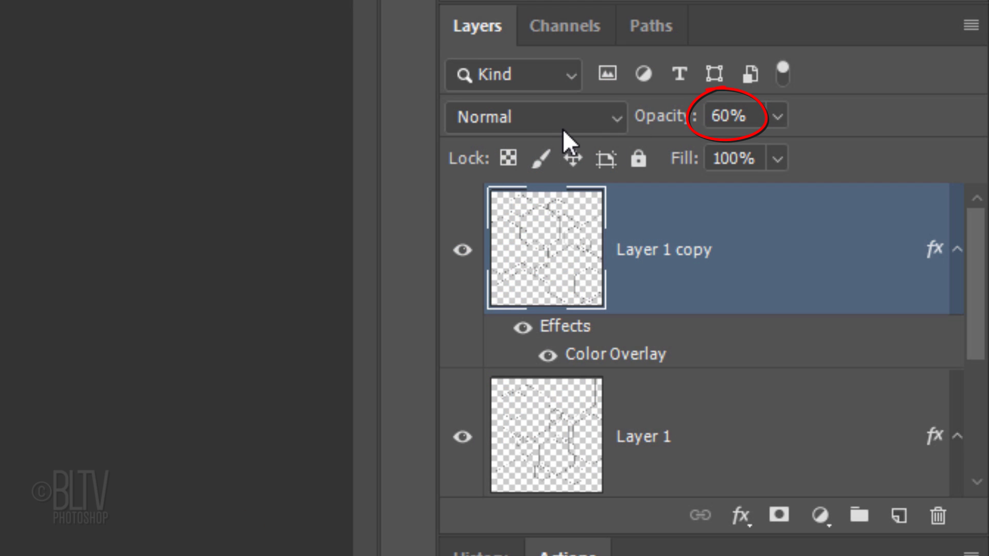
# Change the copy's Color Overlay to the hair's blue, #19b5e8, sampled from the portrait.
pyautogui.doubleClick(597, 356)
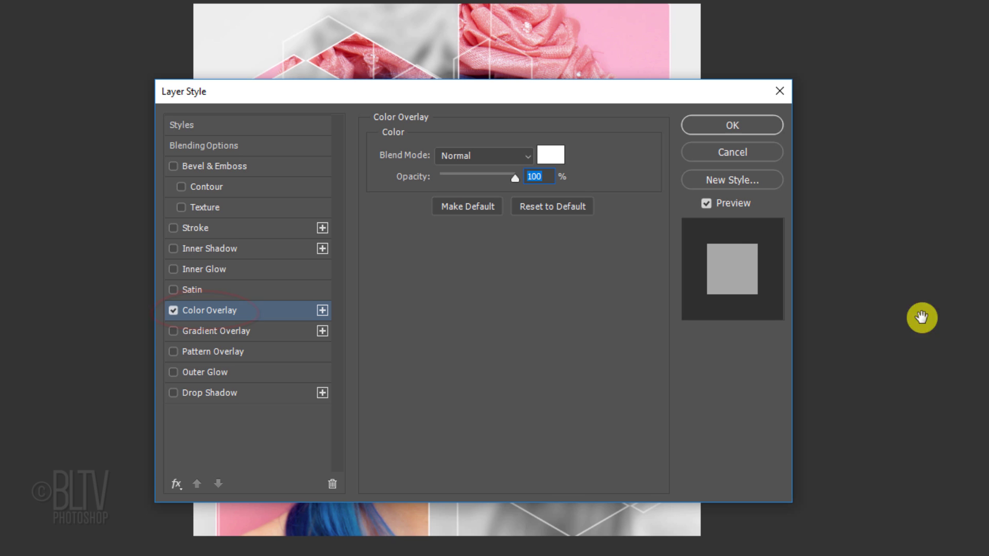
pyautogui.moveTo(391, 94); pyautogui.dragTo(802, 104)
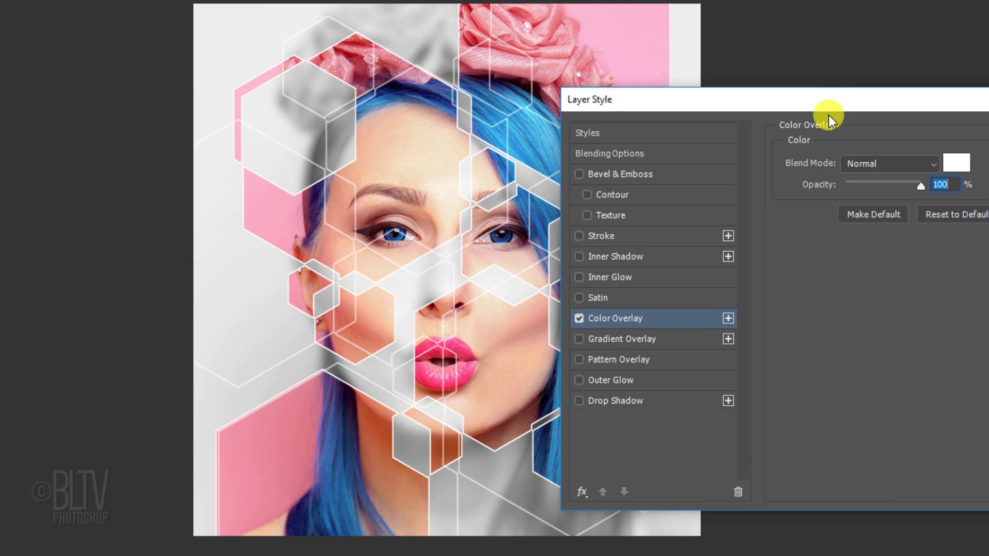
pyautogui.click(955, 168)
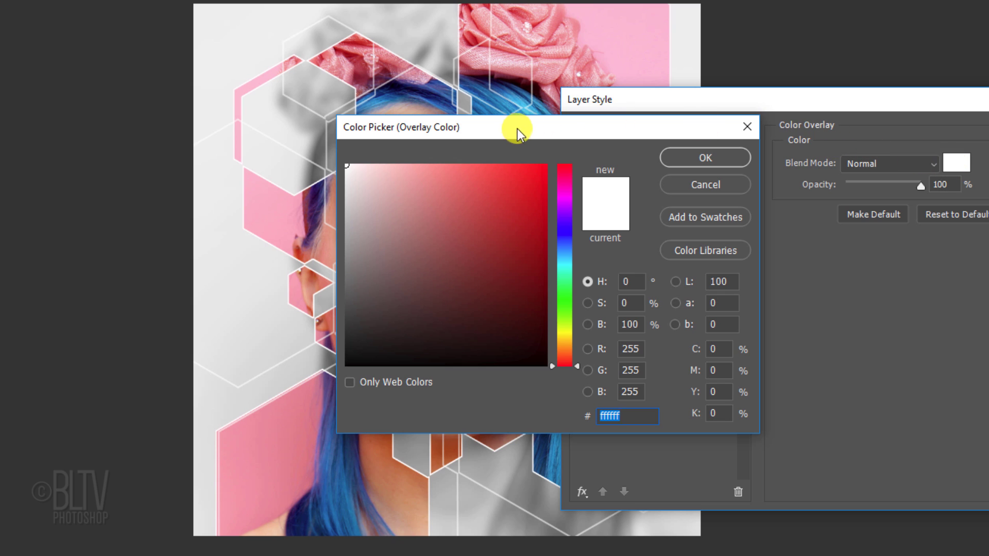
pyautogui.moveTo(518, 129); pyautogui.dragTo(730, 186)
pyautogui.click(534, 146)
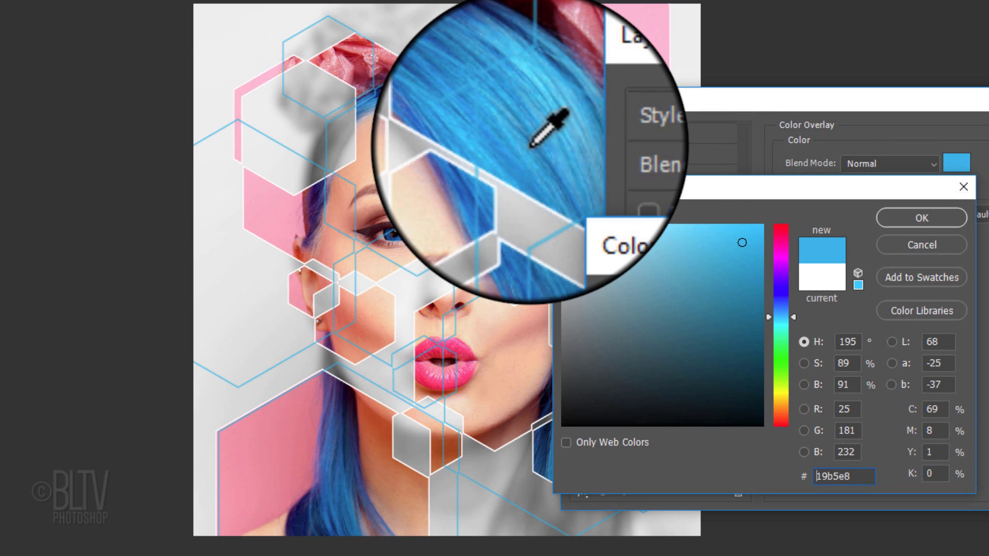
pyautogui.click(533, 144)
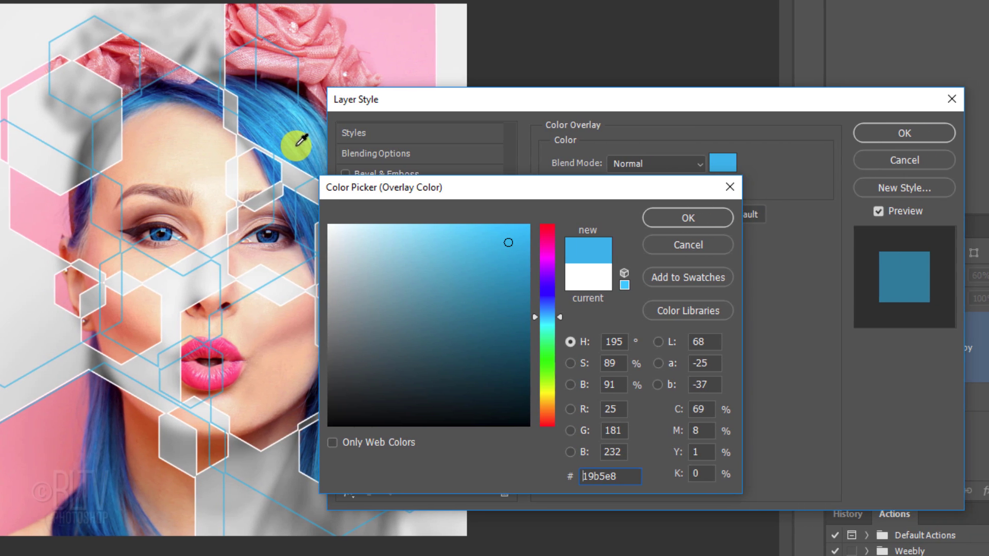
pyautogui.click(682, 218)
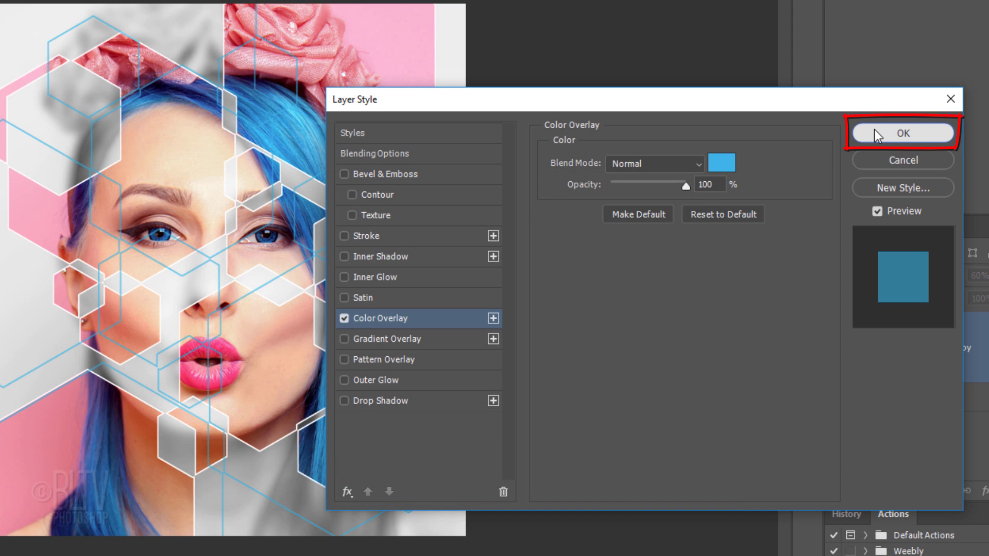
pyautogui.click(873, 132)
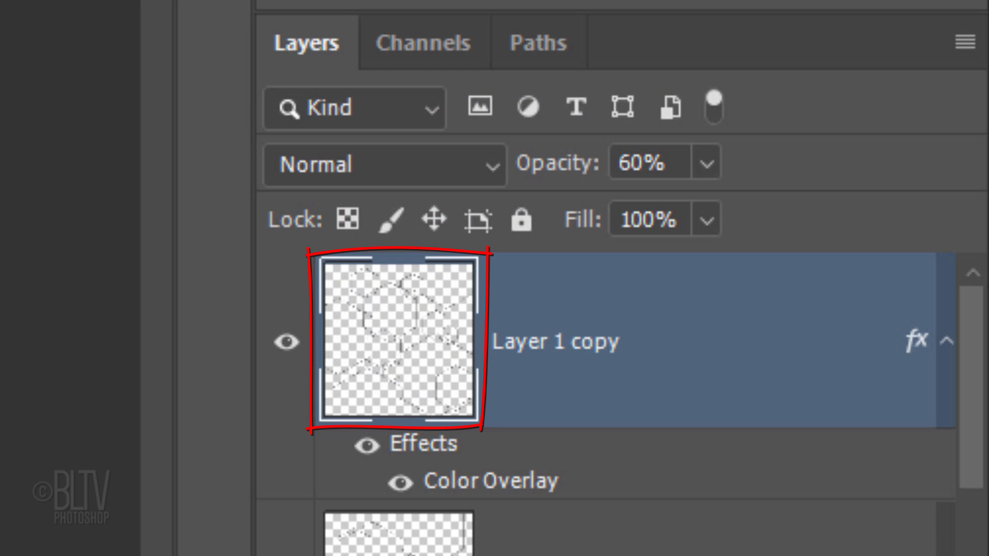
# Lower Layer 1 copy's opacity to 40%.
pyautogui.click(642, 154)
pyautogui.write('40')
pyautogui.press('Return')
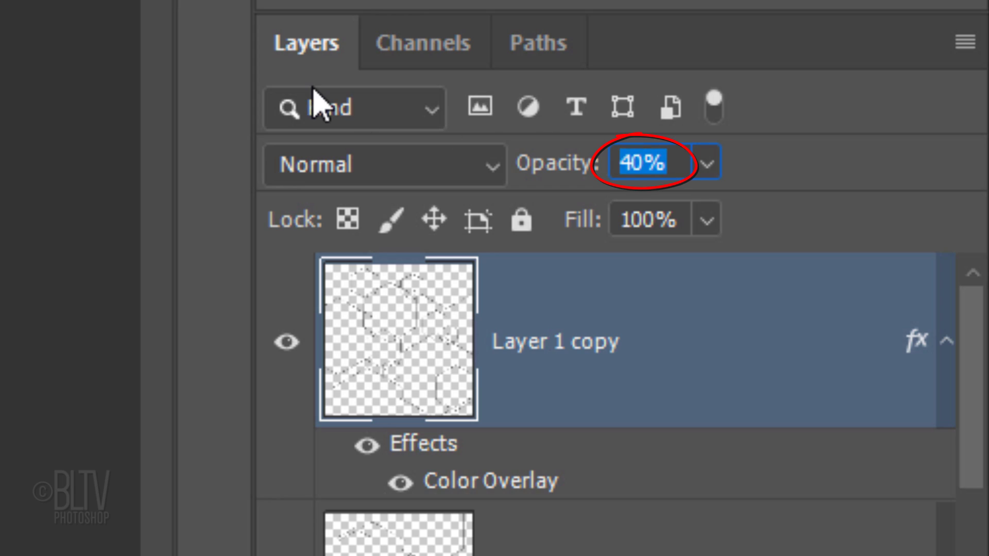